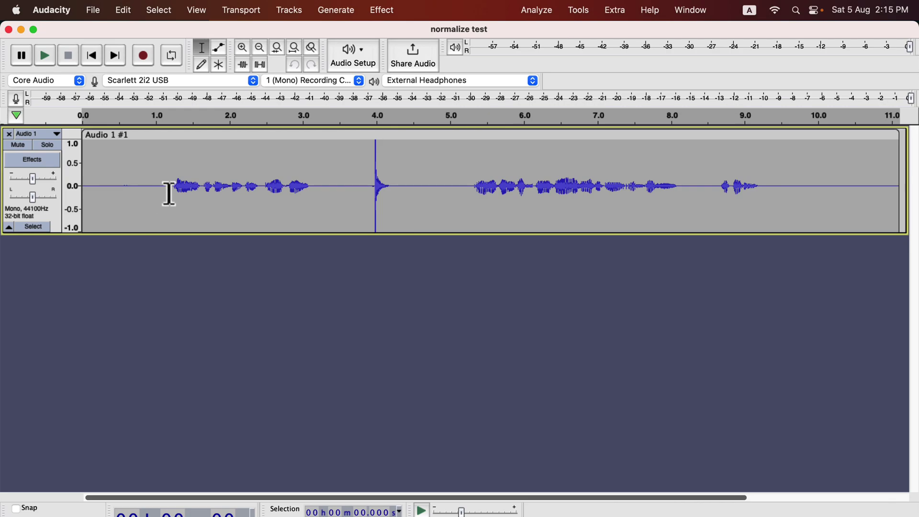
Select the first spoken phrase around 1–3 s, then the short spike just after 4 s.
{"action": "left_click_drag", "start_coordinate": [170, 187], "coordinate": [313, 192]}
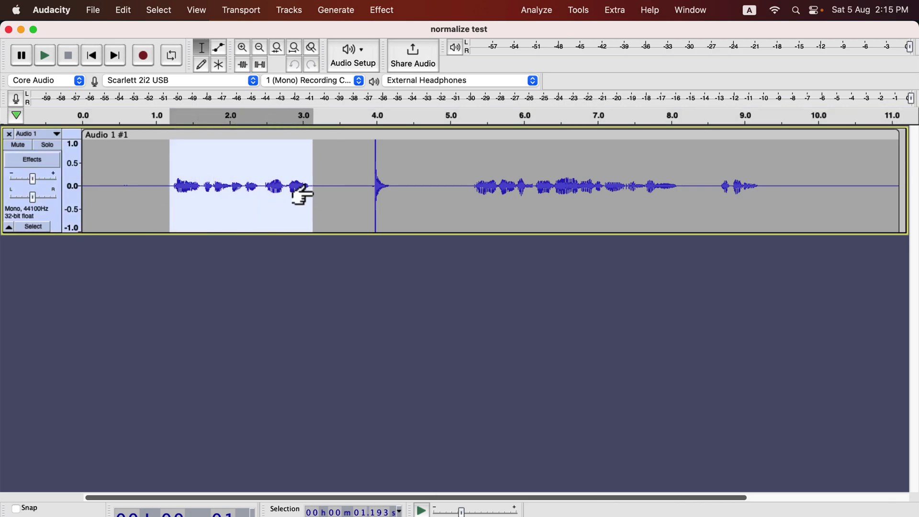
{"action": "left_click_drag", "start_coordinate": [373, 162], "coordinate": [387, 167]}
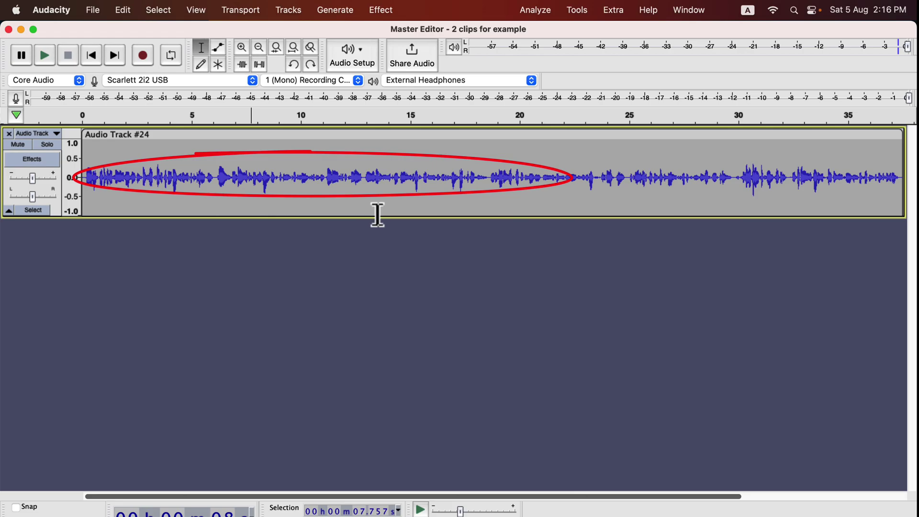
Select the entire Audio Track #24 clip and apply Normalize with a -3.0 dB peak.
{"action": "double_click", "coordinate": [319, 170]}
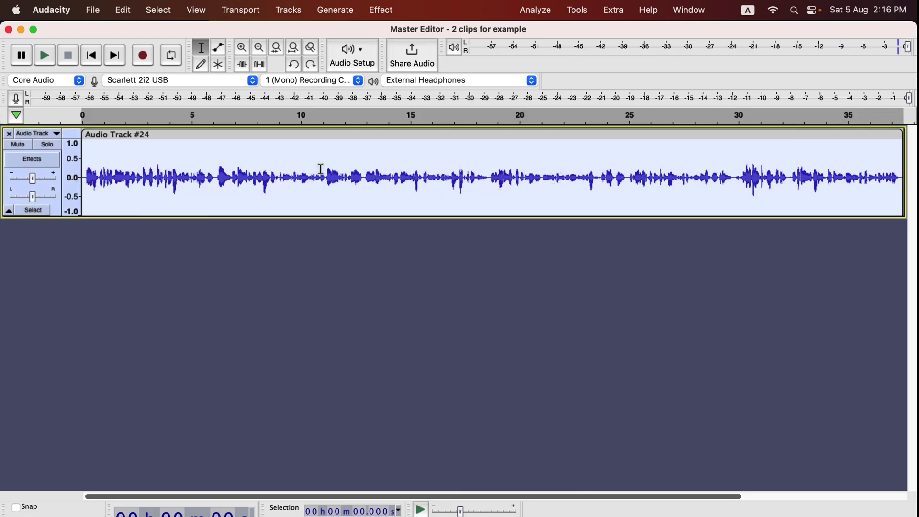
{"action": "left_click", "coordinate": [381, 9]}
{"action": "mouse_move", "coordinate": [393, 95]}
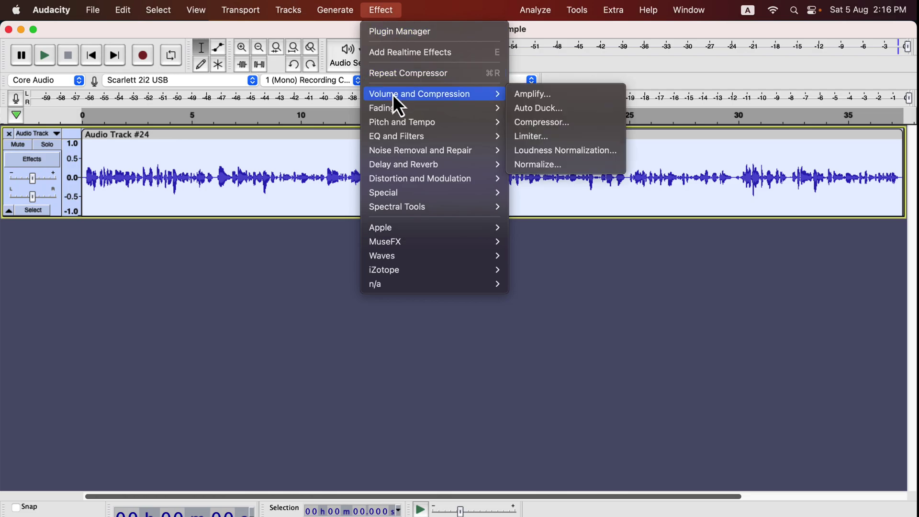
{"action": "left_click", "coordinate": [538, 164]}
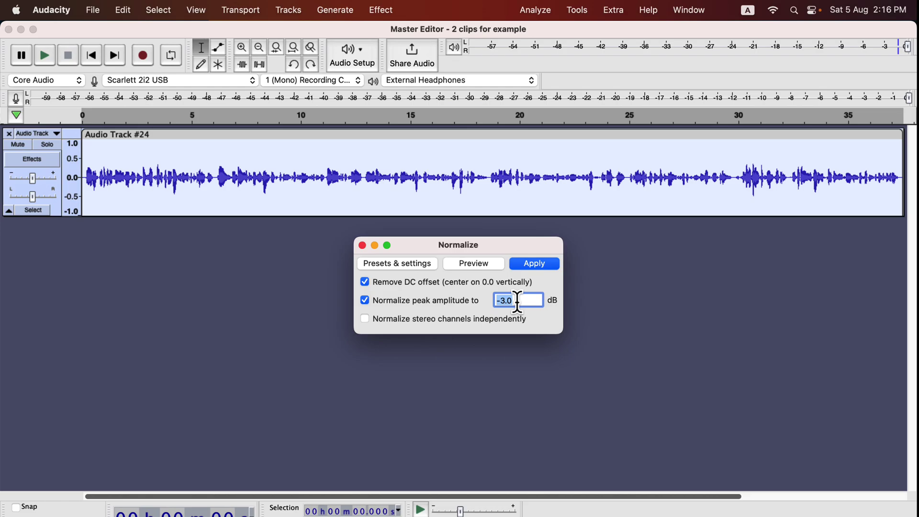
{"action": "left_click", "coordinate": [537, 265]}
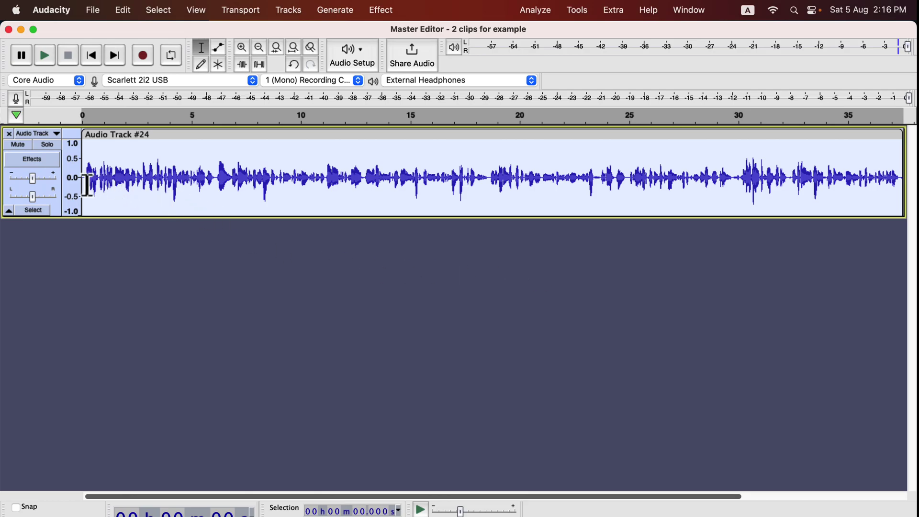
{"action": "key", "text": "space"}
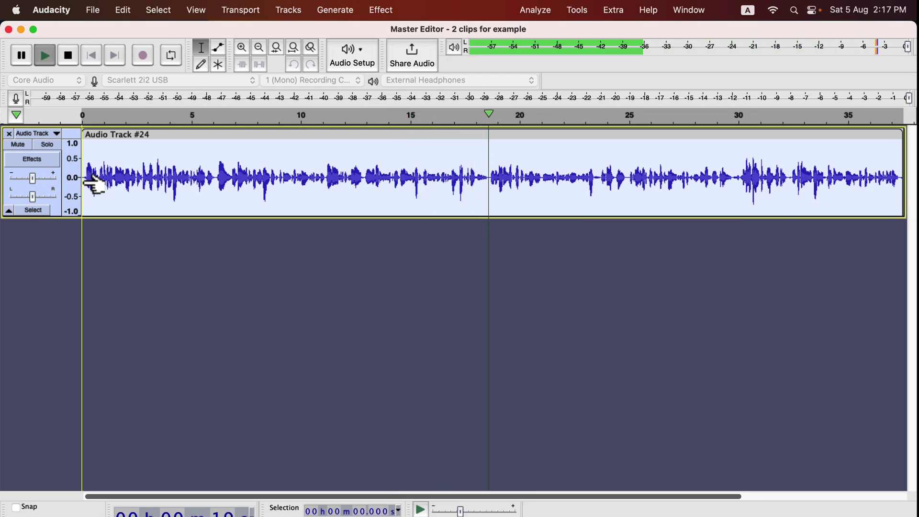
{"action": "key", "text": "space"}
{"action": "left_click_drag", "start_coordinate": [277, 165], "coordinate": [325, 187]}
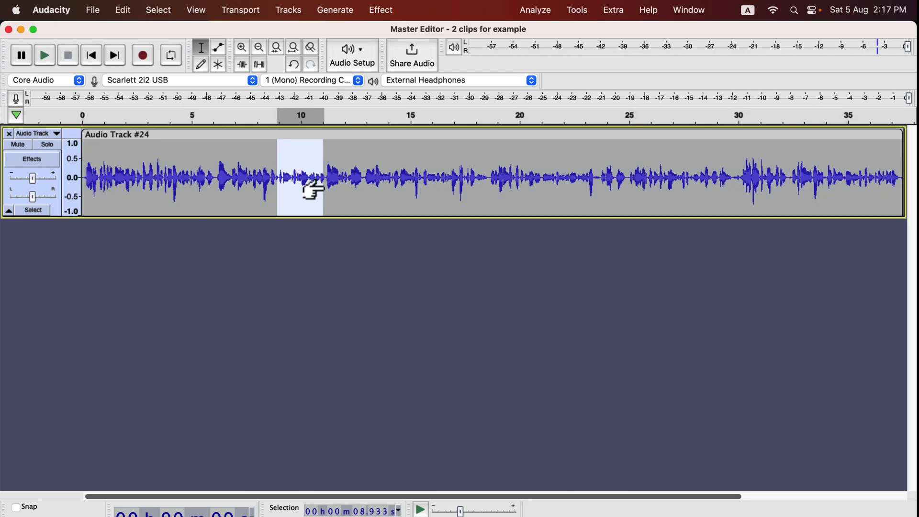
{"action": "left_click_drag", "start_coordinate": [538, 168], "coordinate": [587, 186]}
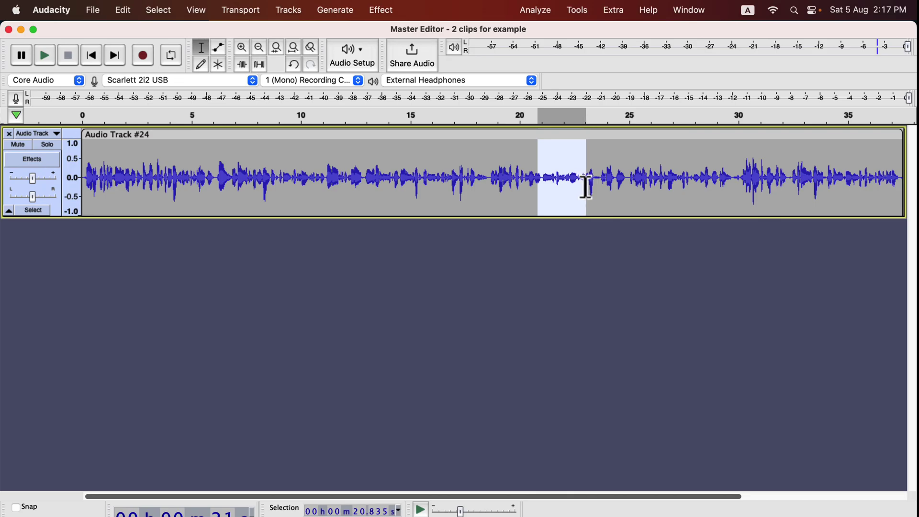
{"action": "left_click", "coordinate": [487, 175]}
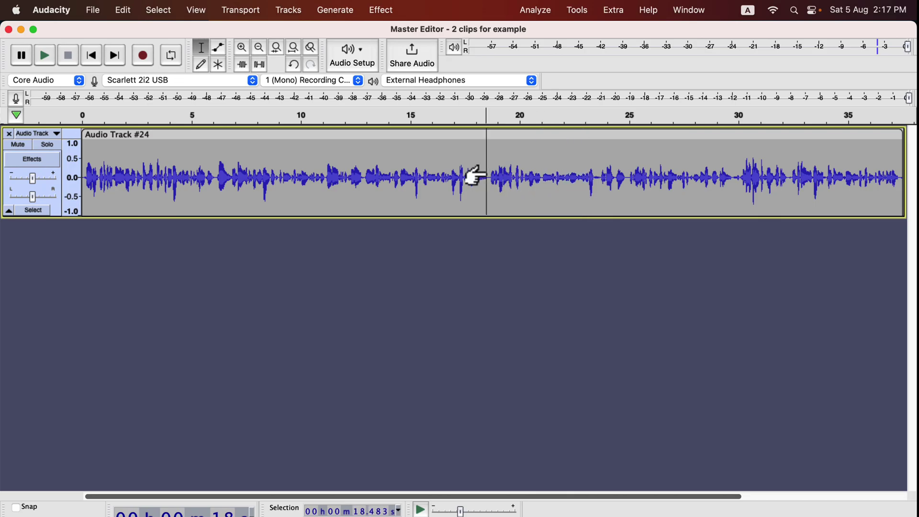
{"action": "key", "text": "space"}
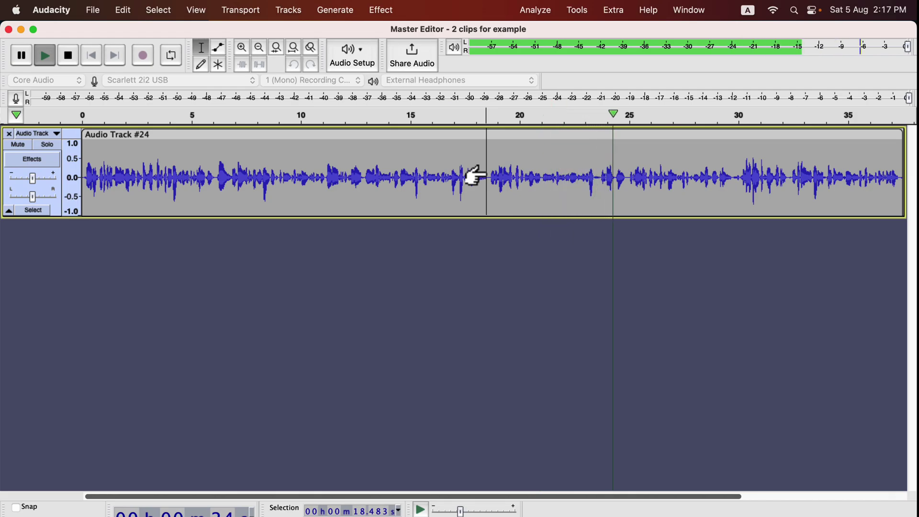
{"action": "key", "text": "space"}
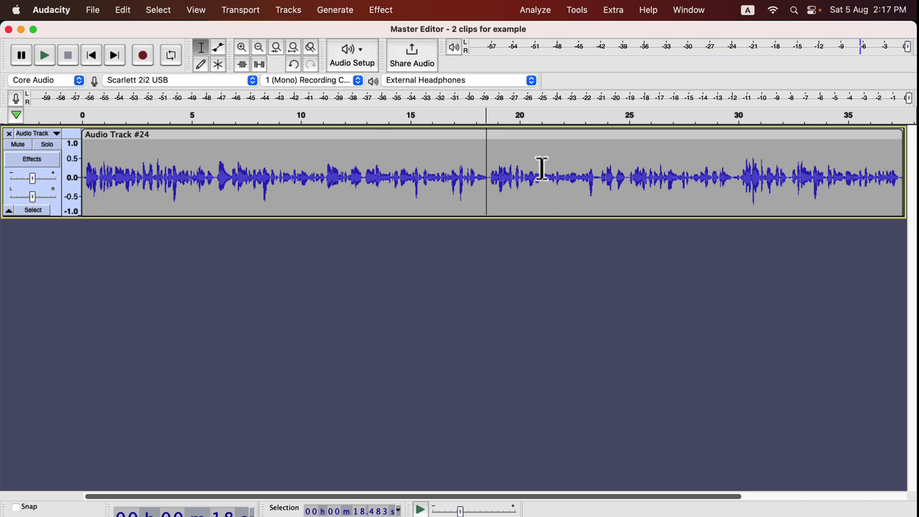
{"action": "left_click_drag", "start_coordinate": [542, 167], "coordinate": [577, 191]}
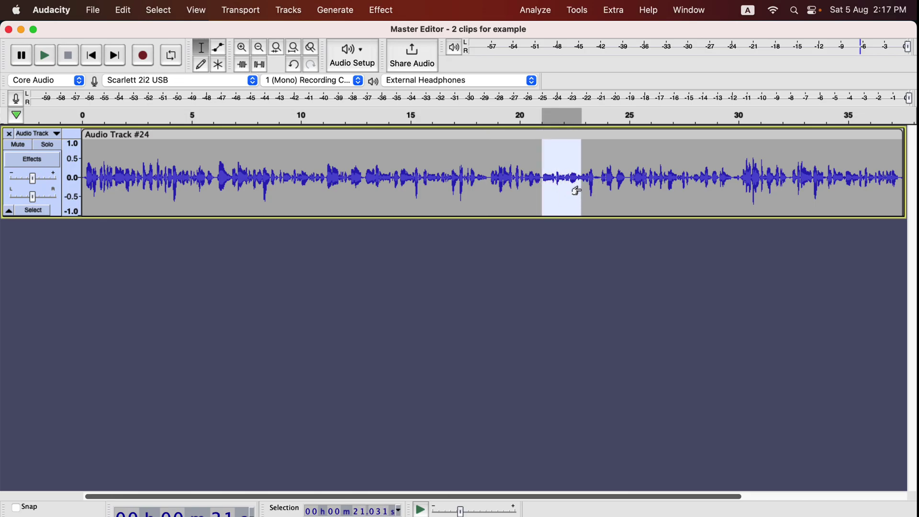
{"action": "key", "text": "space"}
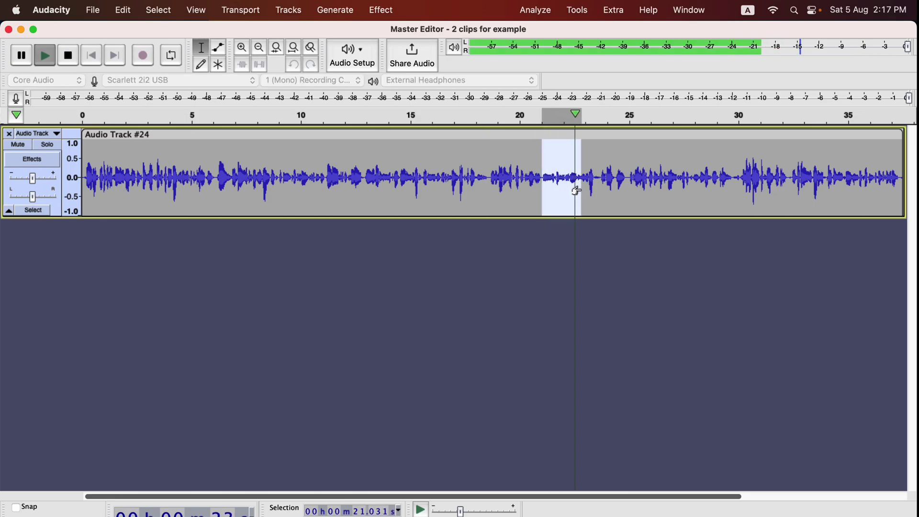
{"action": "left_click", "coordinate": [278, 162]}
{"action": "left_click_drag", "start_coordinate": [281, 161], "coordinate": [328, 183]}
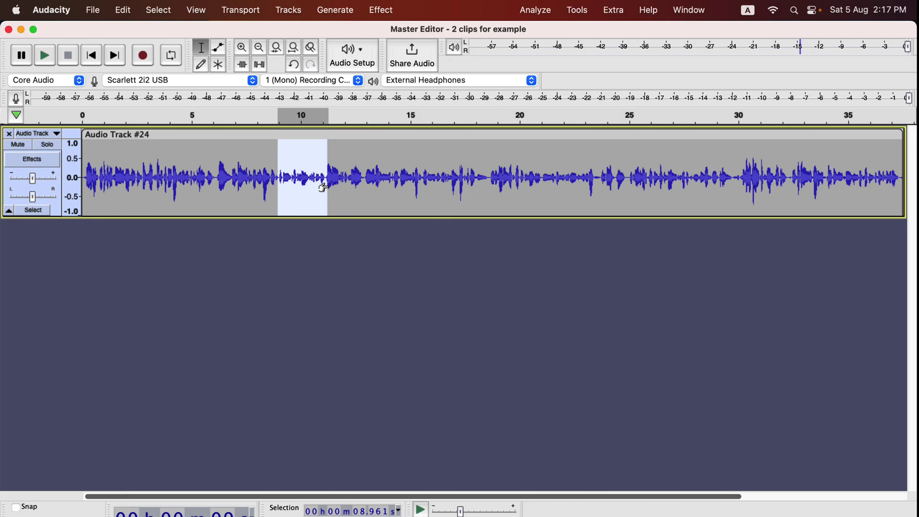
{"action": "double_click", "coordinate": [233, 174]}
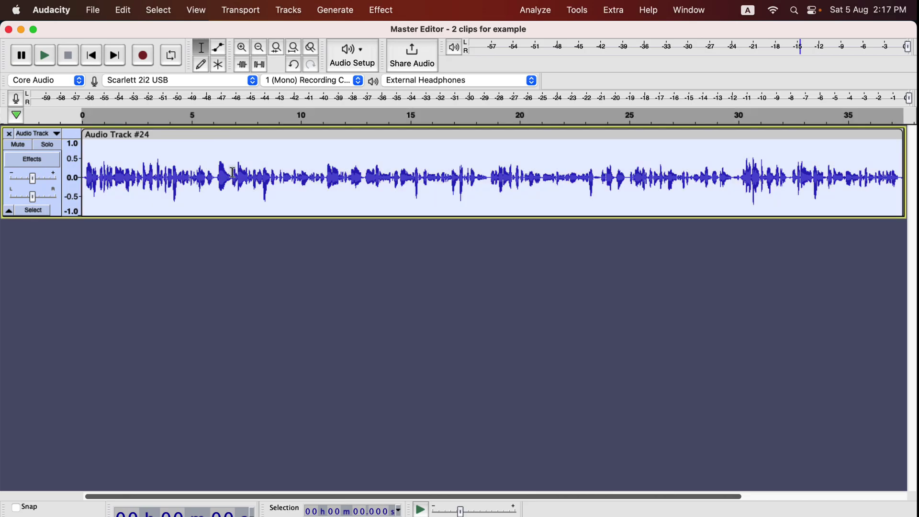
Duplicate the clip into a new track below, solo the copy, and set playback to start early in it.
{"action": "left_click", "coordinate": [126, 11]}
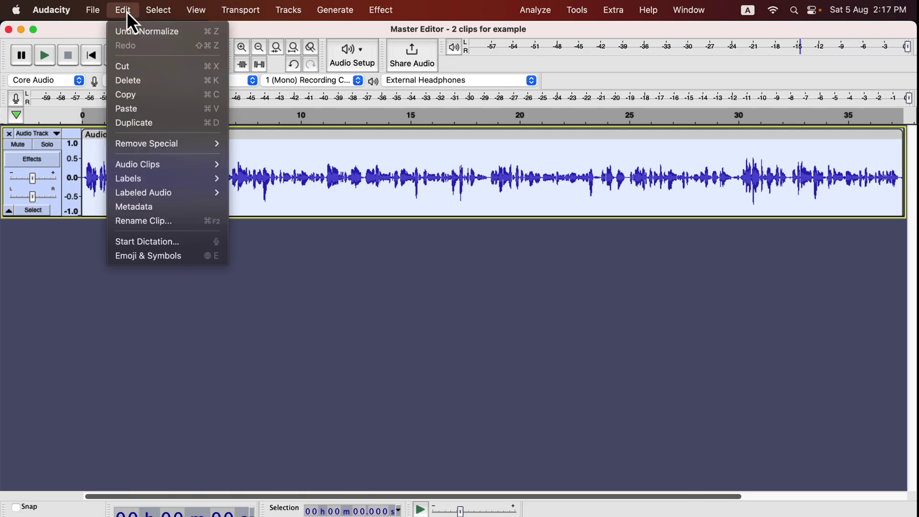
{"action": "left_click", "coordinate": [143, 124]}
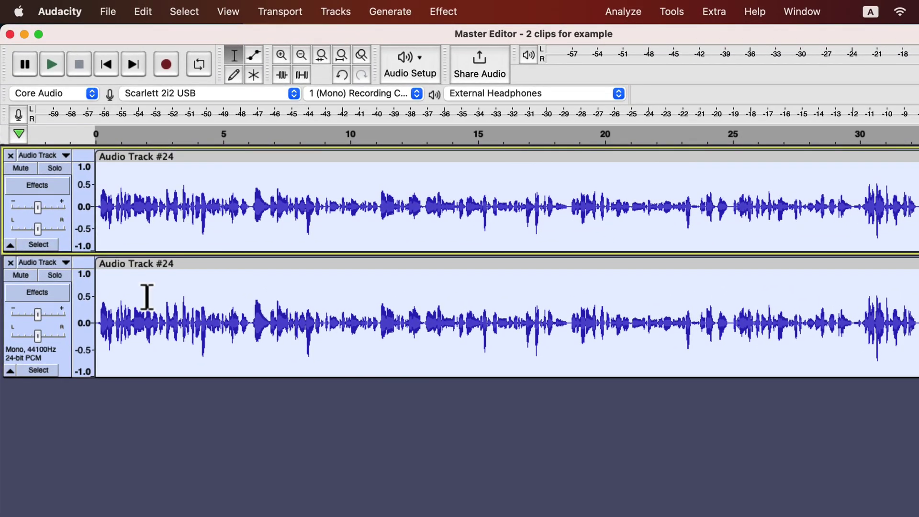
{"action": "left_click", "coordinate": [60, 278]}
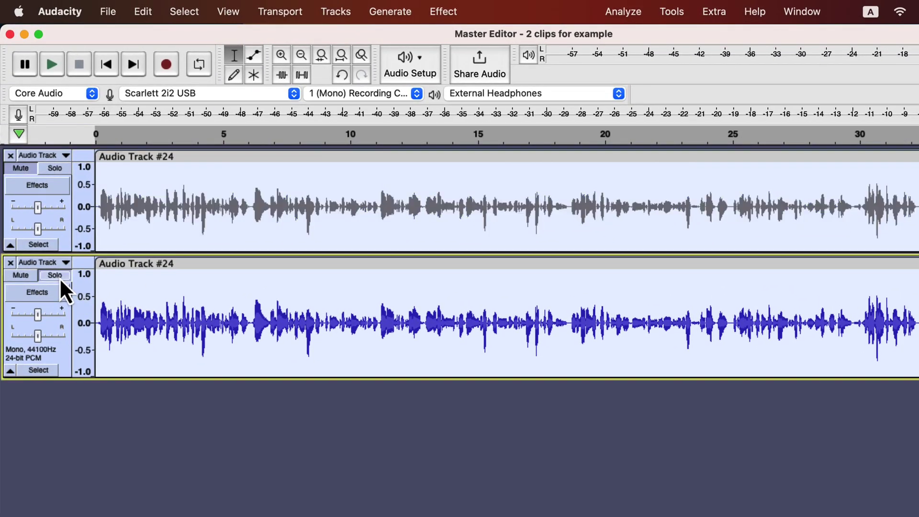
{"action": "left_click", "coordinate": [134, 302]}
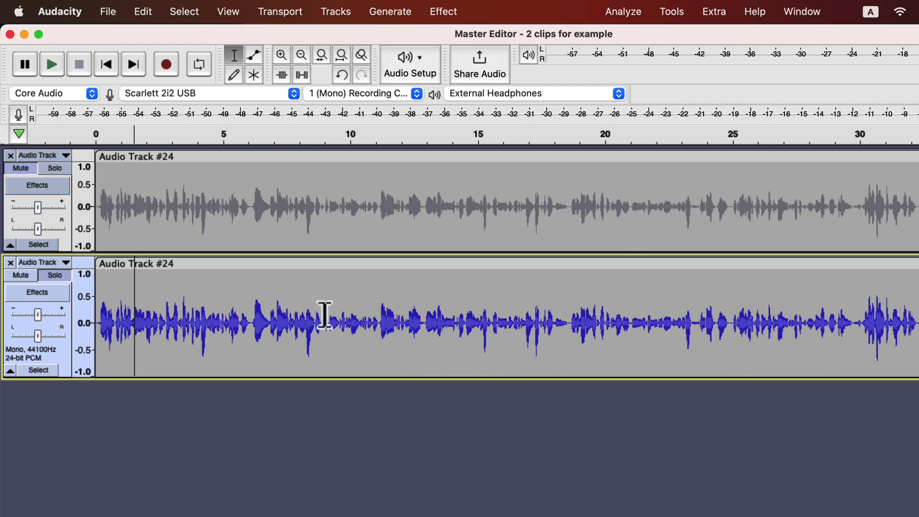
Select about 9–10 s of the duplicate track and play that passage twice.
{"action": "left_click_drag", "start_coordinate": [322, 314], "coordinate": [377, 336]}
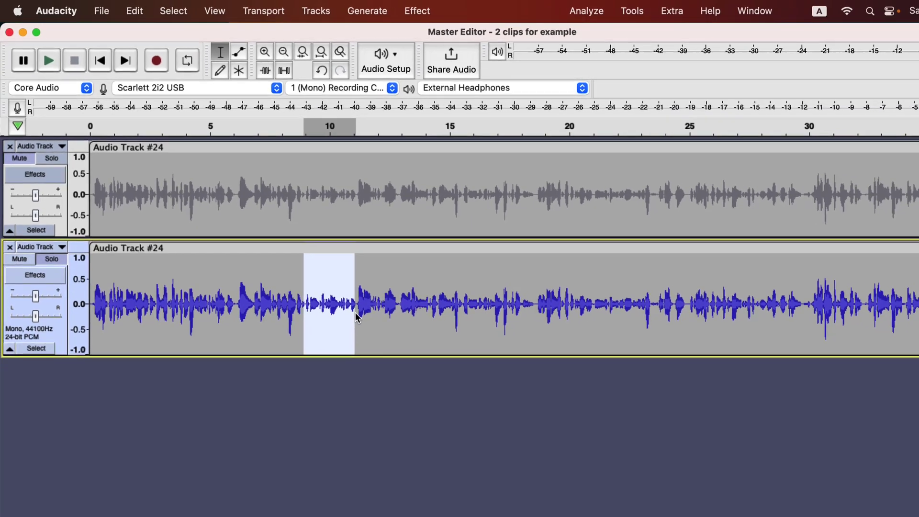
{"action": "key", "text": "space"}
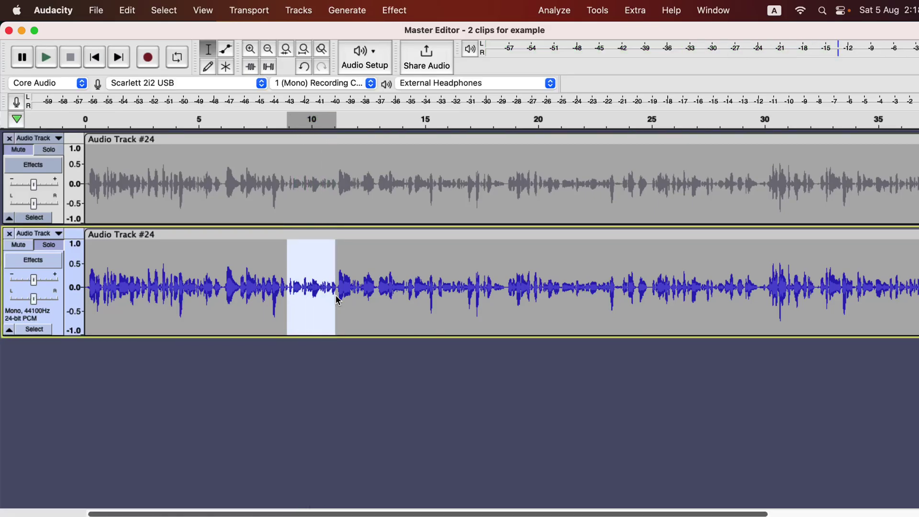
{"action": "key", "text": "space"}
Switch the lower track's vertical ruler to a dB scale and drag its bottom edge down to enlarge it.
{"action": "right_click", "coordinate": [74, 285]}
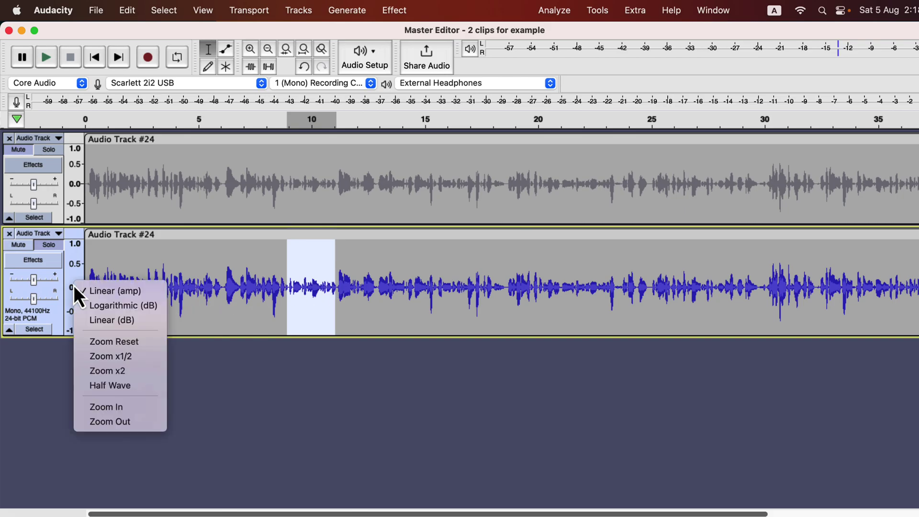
{"action": "left_click", "coordinate": [122, 322]}
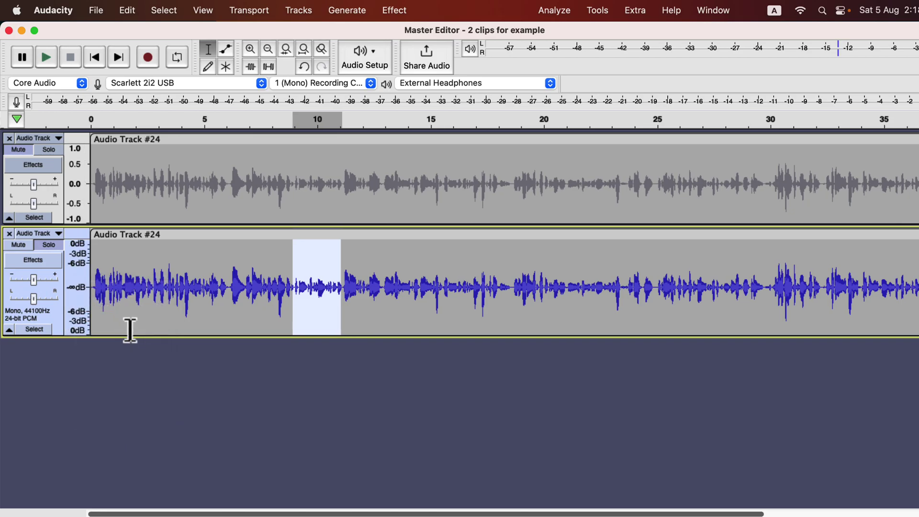
{"action": "left_click_drag", "start_coordinate": [142, 336], "coordinate": [129, 498]}
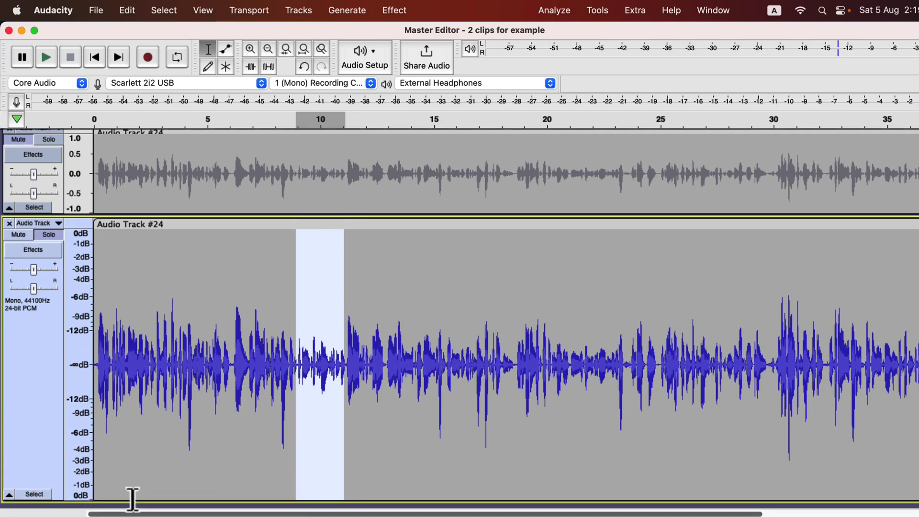
{"action": "scroll", "coordinate": [236, 381], "scroll_direction": "down", "scroll_amount": 1}
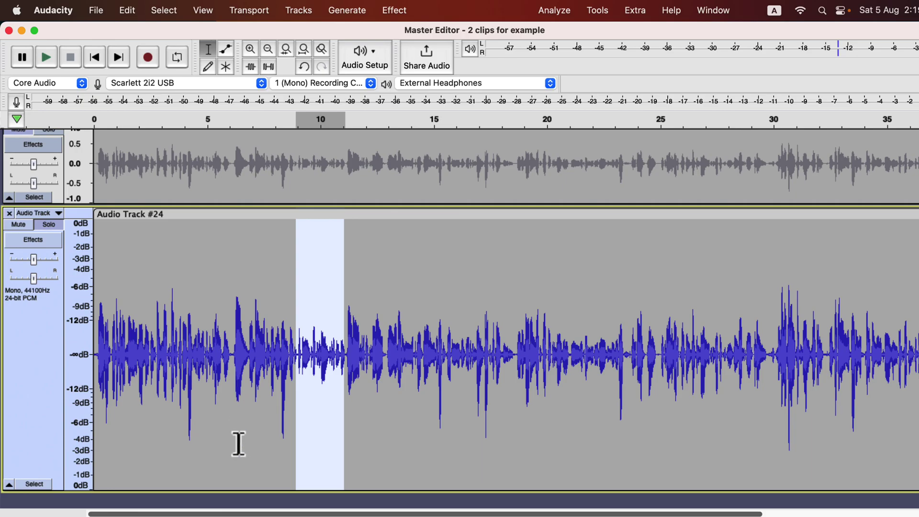
{"action": "left_click_drag", "start_coordinate": [247, 493], "coordinate": [271, 501]}
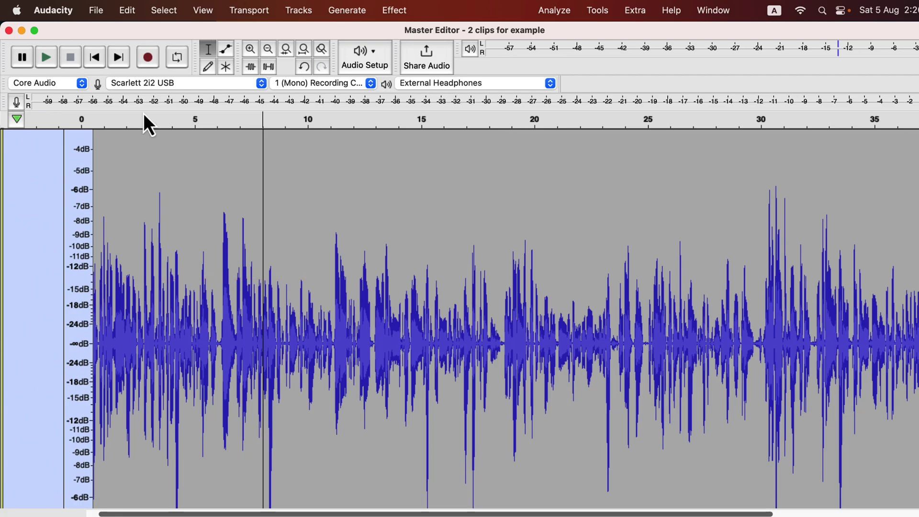
Bring up the Track Size submenu under the View menu.
{"action": "left_click", "coordinate": [206, 11]}
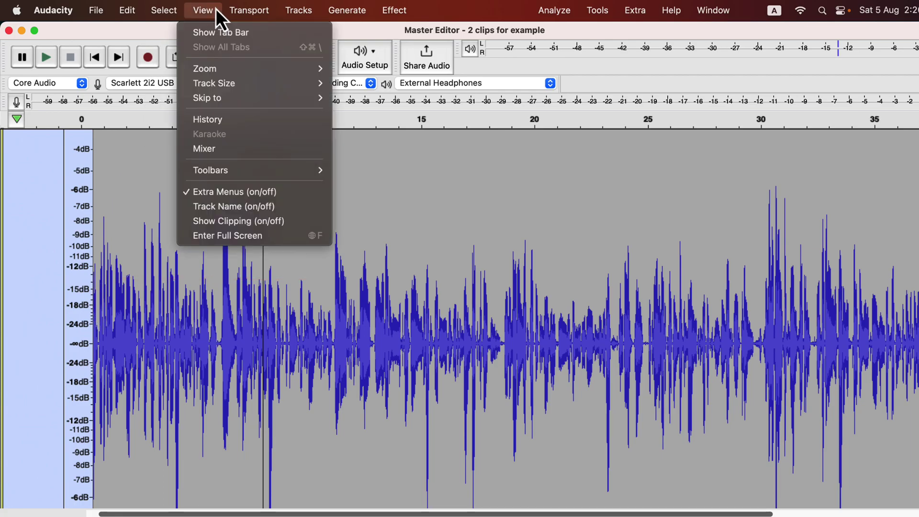
{"action": "mouse_move", "coordinate": [225, 83]}
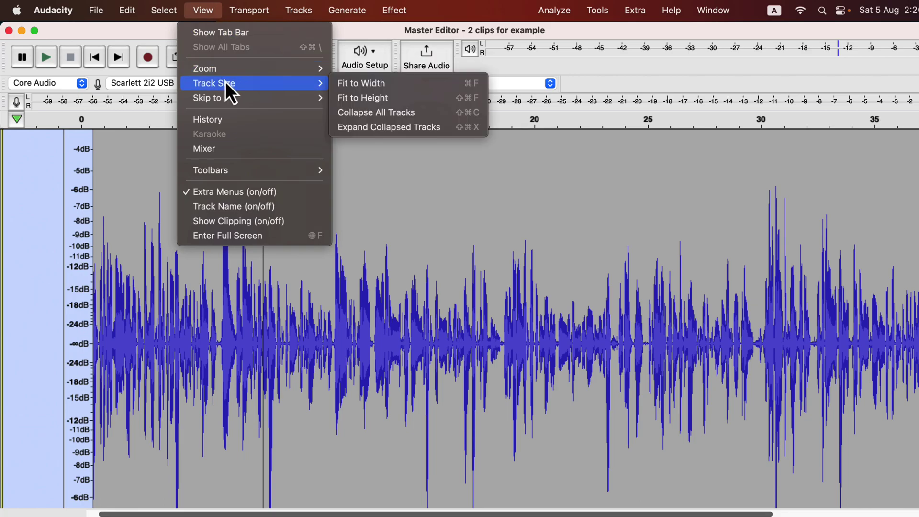
Fit both tracks to the window height and select the lower track.
{"action": "left_click", "coordinate": [356, 100]}
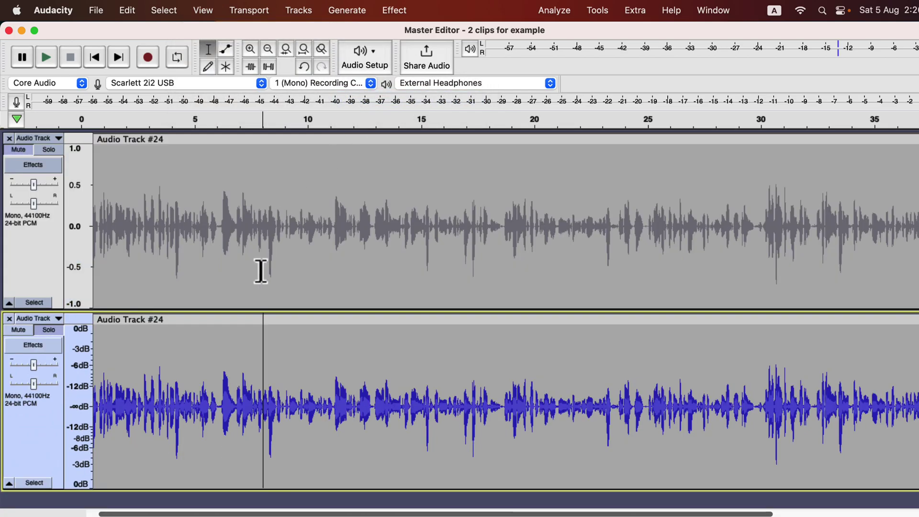
{"action": "left_click", "coordinate": [214, 395]}
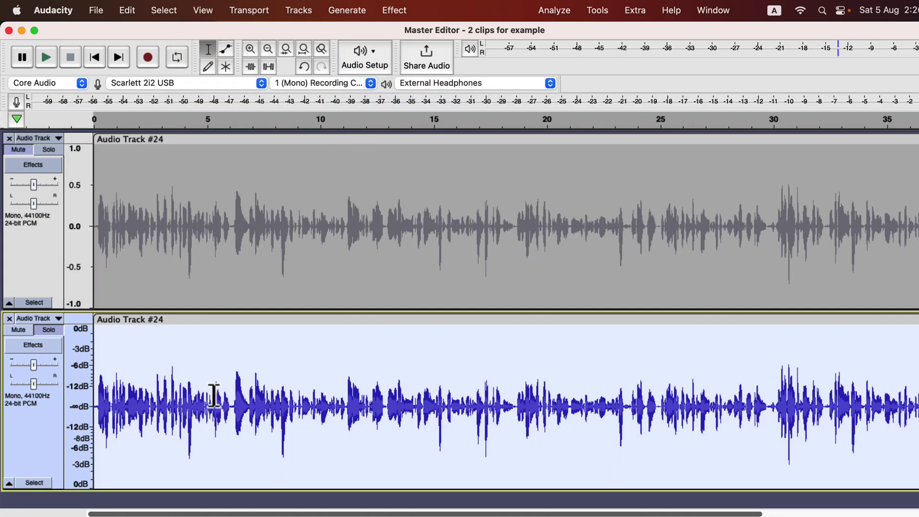
{"action": "scroll", "coordinate": [211, 396], "scroll_direction": "left", "scroll_amount": 1}
Launch the Compressor effect from Volume and Compression for the lower track.
{"action": "left_click", "coordinate": [397, 10]}
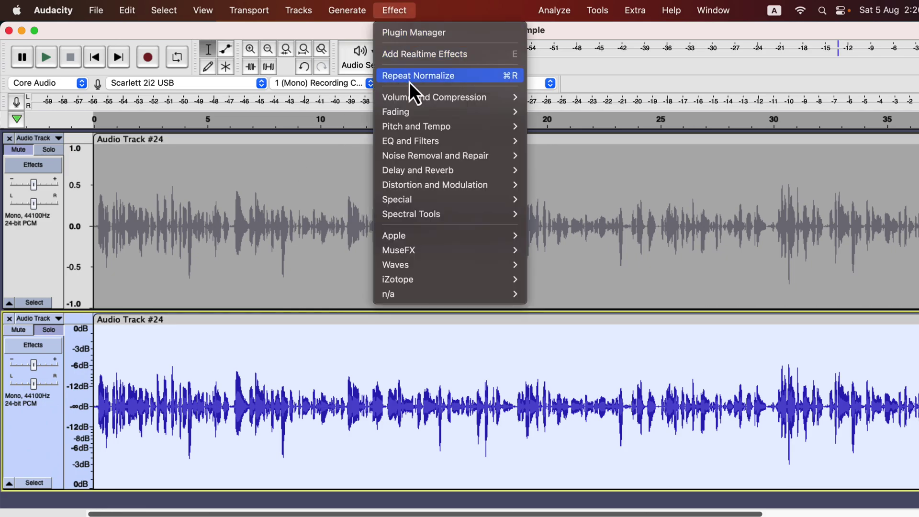
{"action": "mouse_move", "coordinate": [412, 98]}
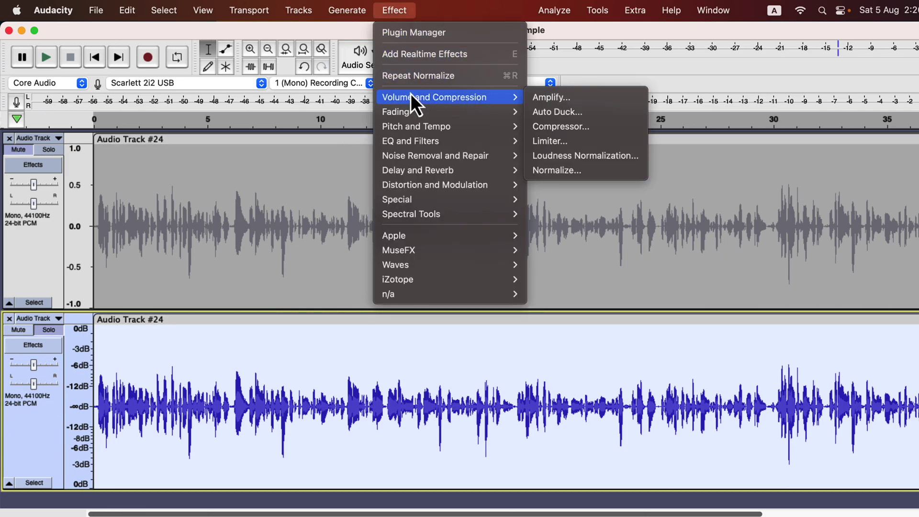
{"action": "left_click", "coordinate": [548, 127]}
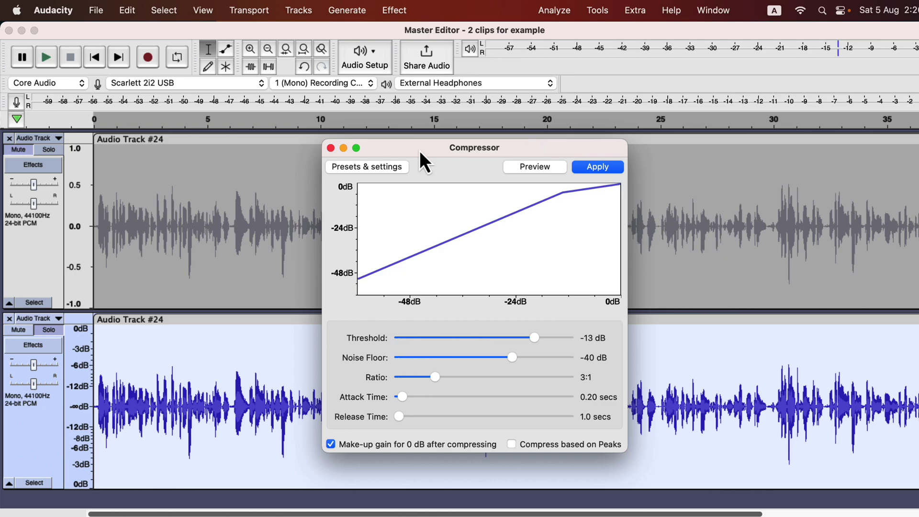
Load the Compressor's Defaults factory preset: -12 dB threshold, 2:1 ratio.
{"action": "left_click", "coordinate": [372, 168]}
{"action": "mouse_move", "coordinate": [377, 230]}
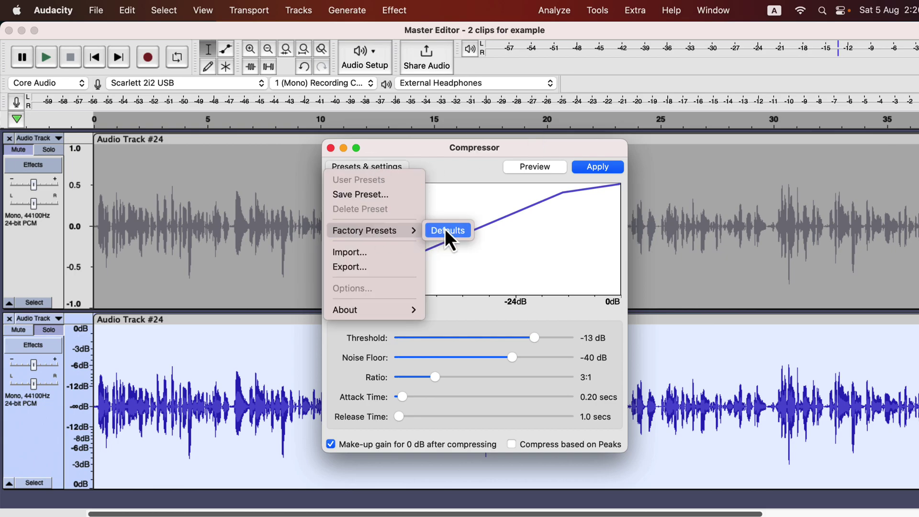
{"action": "left_click", "coordinate": [444, 229]}
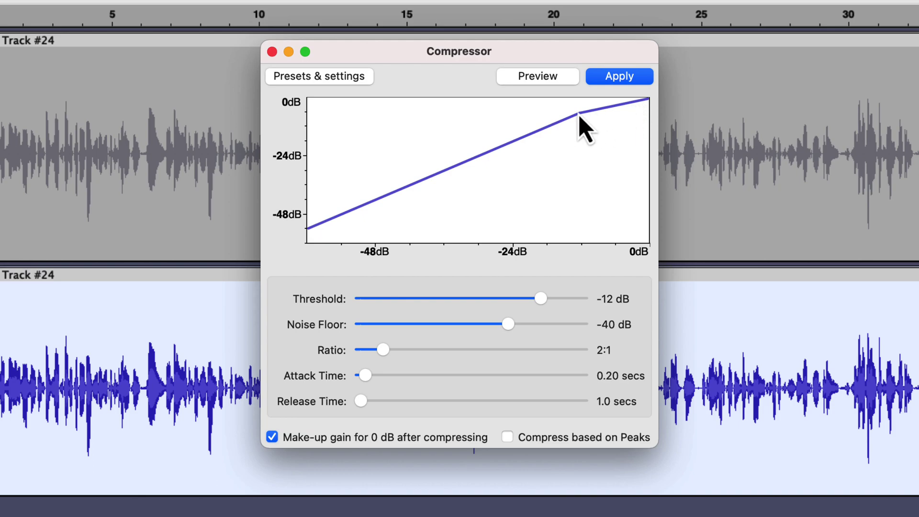
Slide the Compressor threshold back and forth, leaving it at -13 dB.
{"action": "mouse_move", "coordinate": [544, 300]}
{"action": "left_mouse_down"}
{"action": "mouse_move", "coordinate": [482, 300]}
{"action": "mouse_move", "coordinate": [540, 302]}
{"action": "left_mouse_up"}
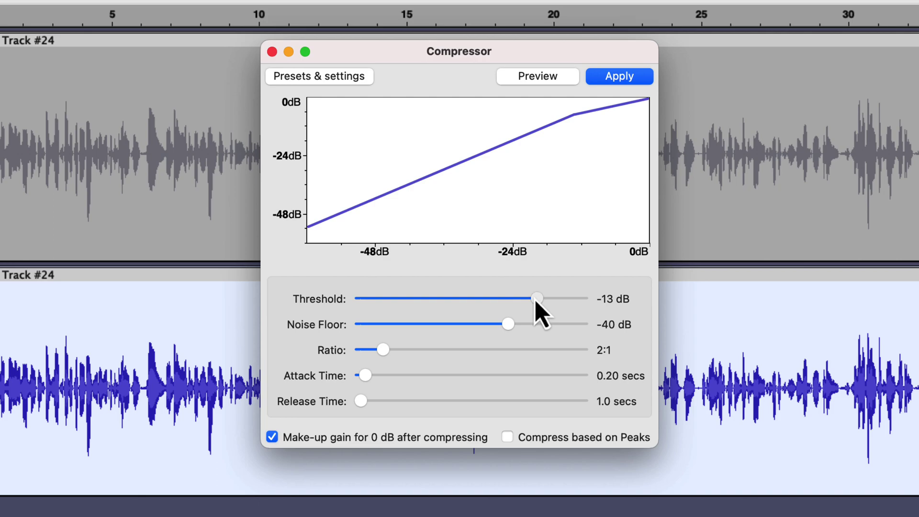
Drag the threshold down to about -22 dB, then back up to -18 dB.
{"action": "left_click_drag", "start_coordinate": [537, 299], "coordinate": [502, 300]}
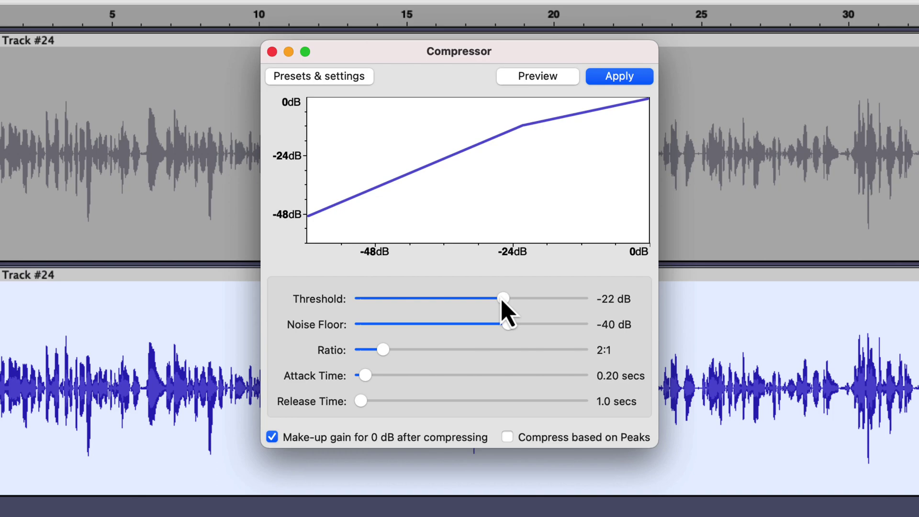
{"action": "left_click_drag", "start_coordinate": [501, 301], "coordinate": [516, 301]}
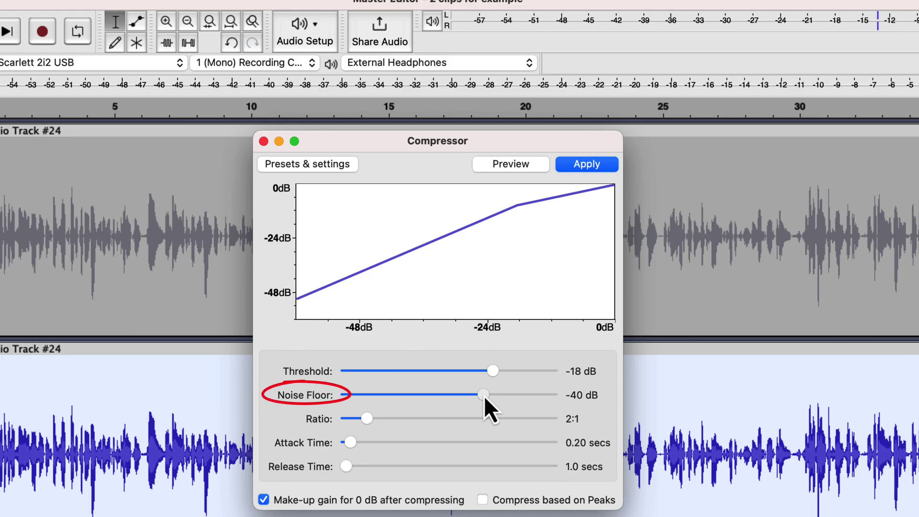
Nudge the Compressor Noise Floor up from -40 dB to -35 dB.
{"action": "key", "text": "Right"}
{"action": "key", "text": "Right"}
{"action": "key", "text": "Right"}
{"action": "key", "text": "Right"}
{"action": "key", "text": "Right"}
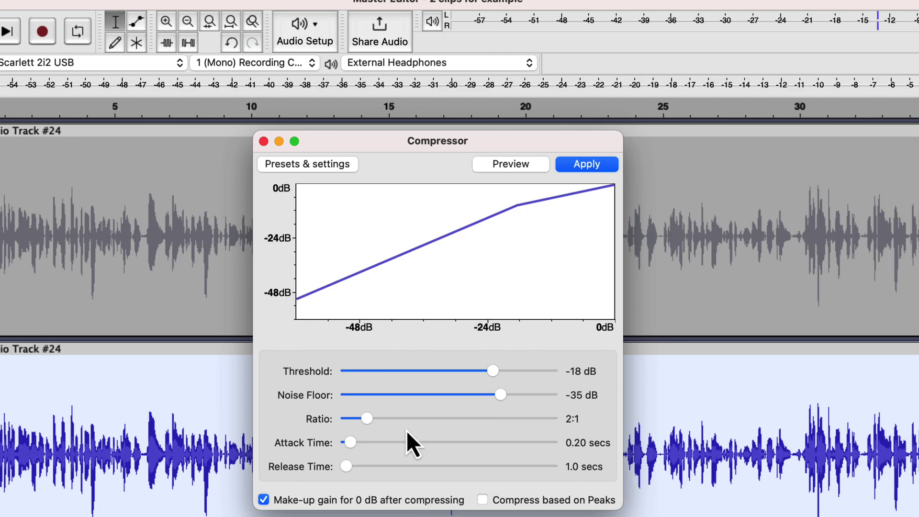
Raise the Compressor ratio from 2:1 to 4:1, keeping threshold -18 dB and noise floor -35 dB.
{"action": "left_click_drag", "start_coordinate": [370, 424], "coordinate": [413, 417]}
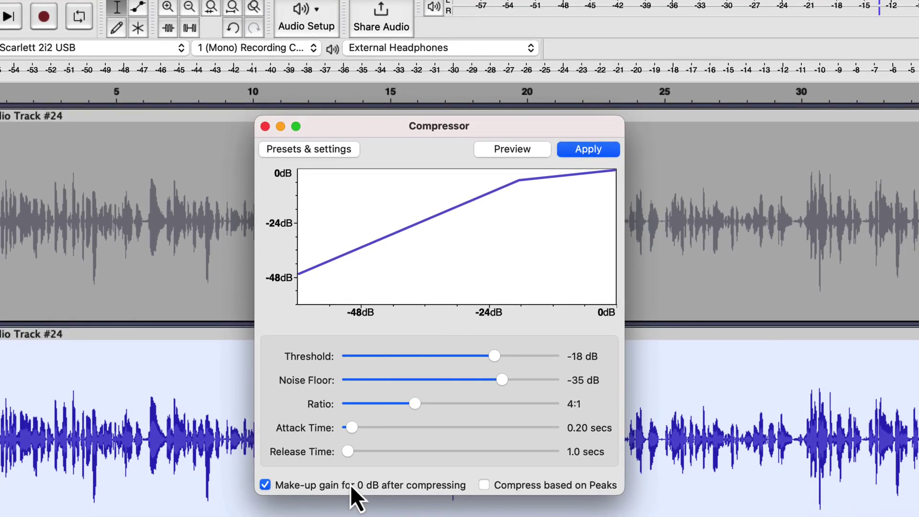
Tick 'Compress based on Peaks' while keeping make-up gain for 0 dB enabled.
{"action": "left_click", "coordinate": [264, 498]}
Apply the 4:1 peak-based compression to the lower track, then bring up Normalize.
{"action": "left_click", "coordinate": [589, 149]}
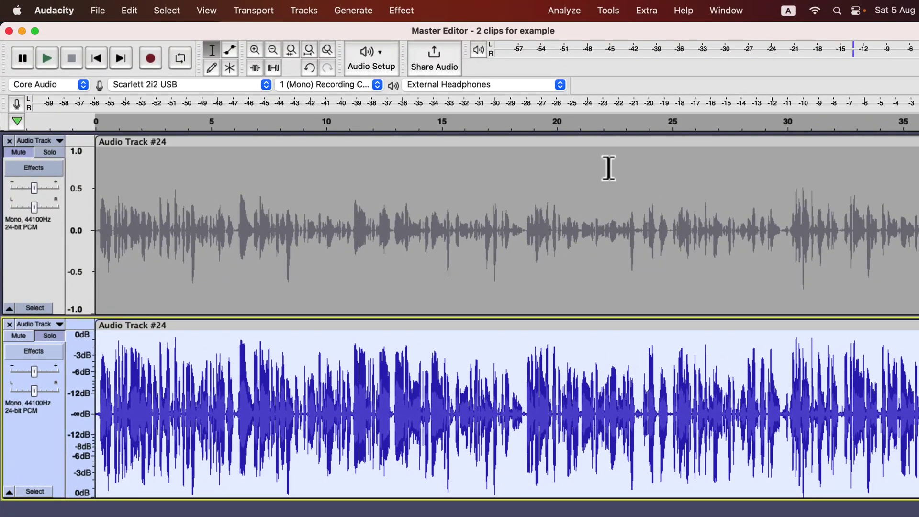
{"action": "left_click", "coordinate": [402, 10]}
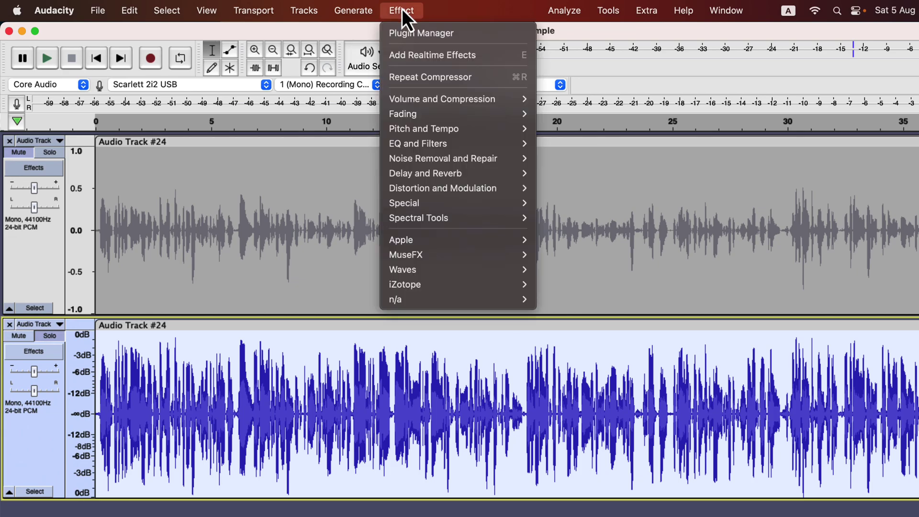
{"action": "mouse_move", "coordinate": [415, 99]}
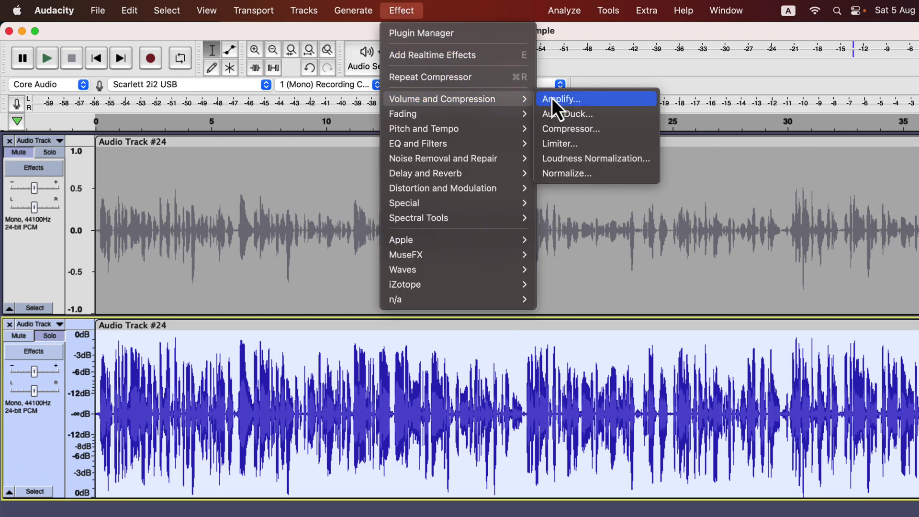
{"action": "left_click", "coordinate": [555, 173]}
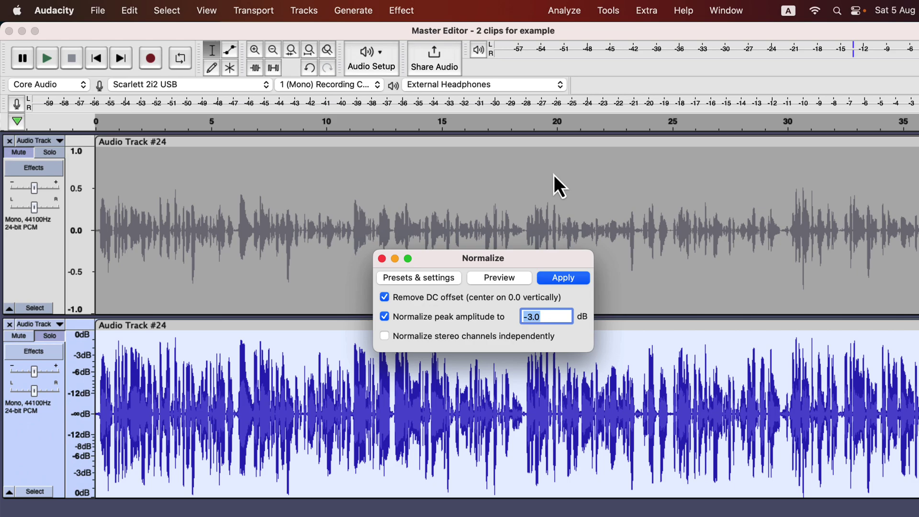
Normalize the compressed track to a -3.0 dB peak with DC offset removed, then play it.
{"action": "left_click", "coordinate": [560, 282]}
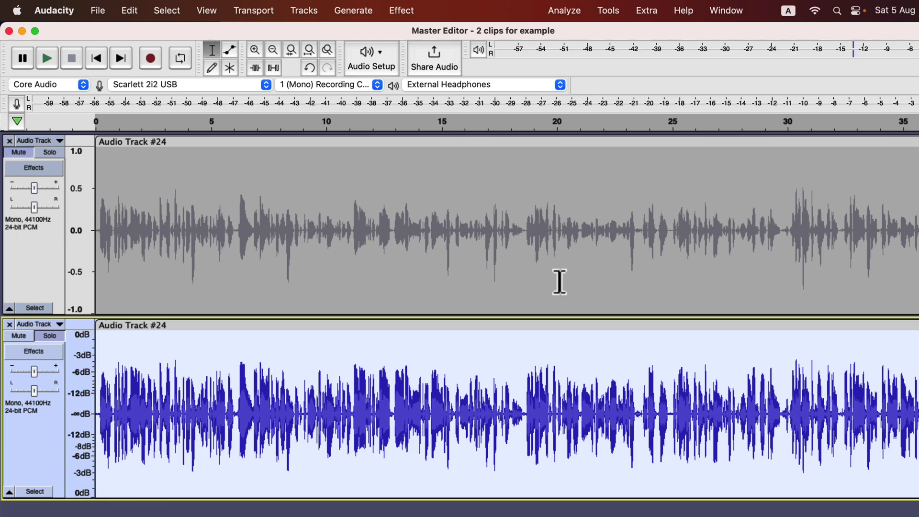
{"action": "key", "text": "space"}
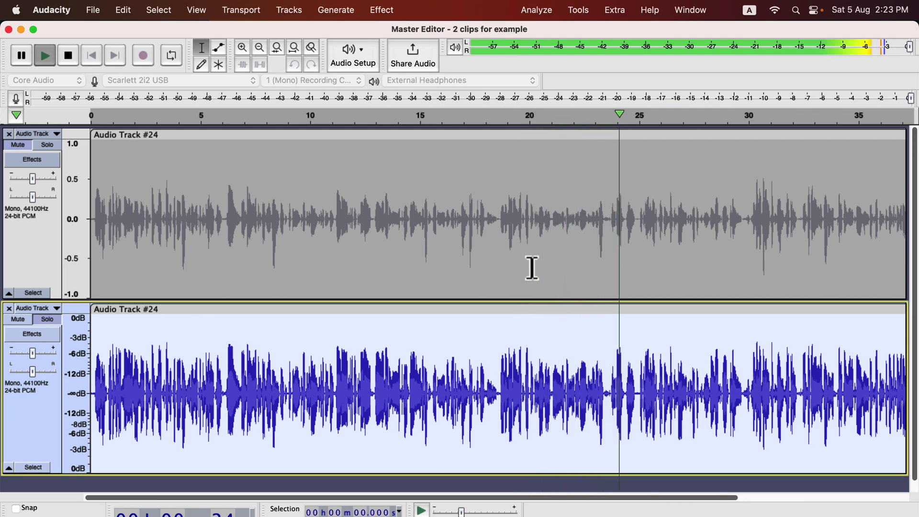
Stop playback and place the cursor at about 6.2 s in the lower track.
{"action": "key", "text": "space"}
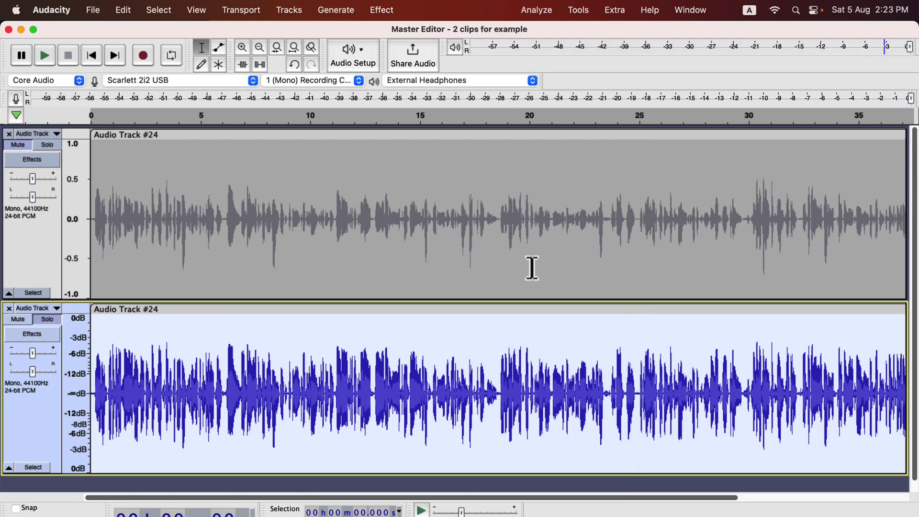
{"action": "left_click", "coordinate": [228, 347]}
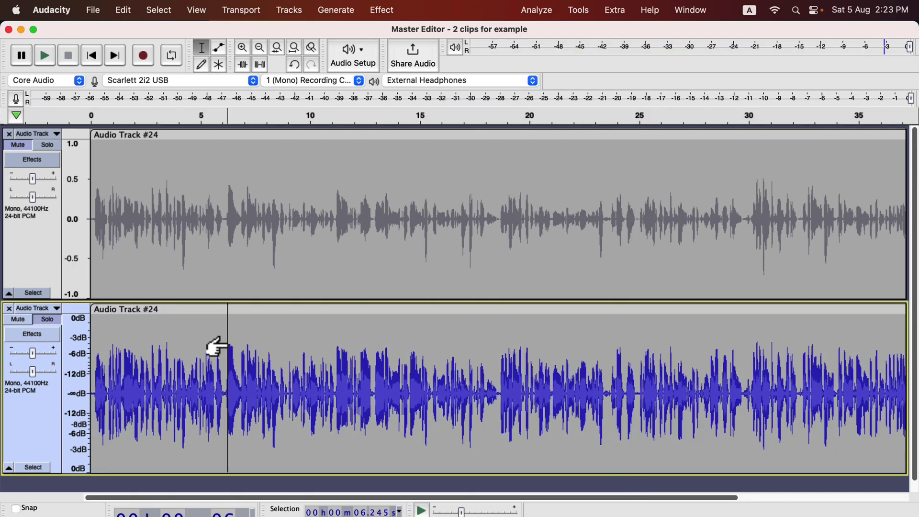
Solo and play the original upper track, then the processed lower track, from 6.2 s.
{"action": "left_click", "coordinate": [50, 147]}
{"action": "key", "text": "space"}
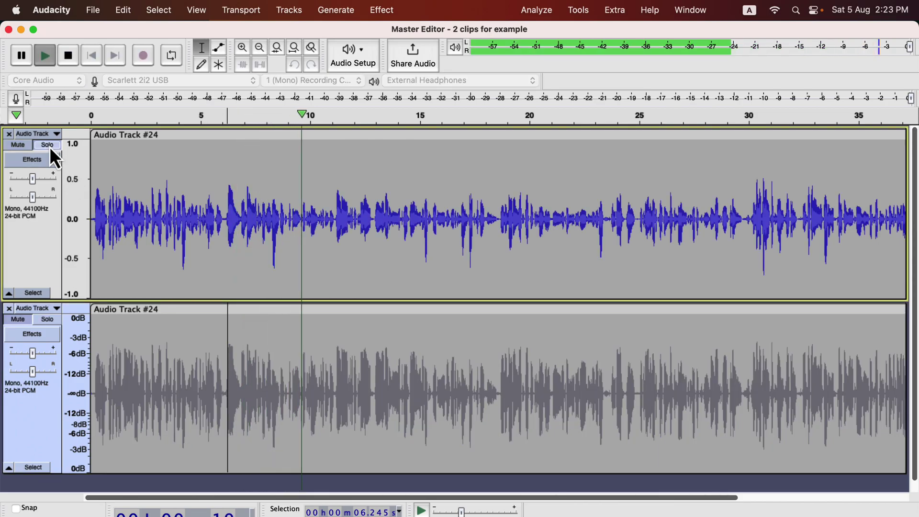
{"action": "key", "text": "space"}
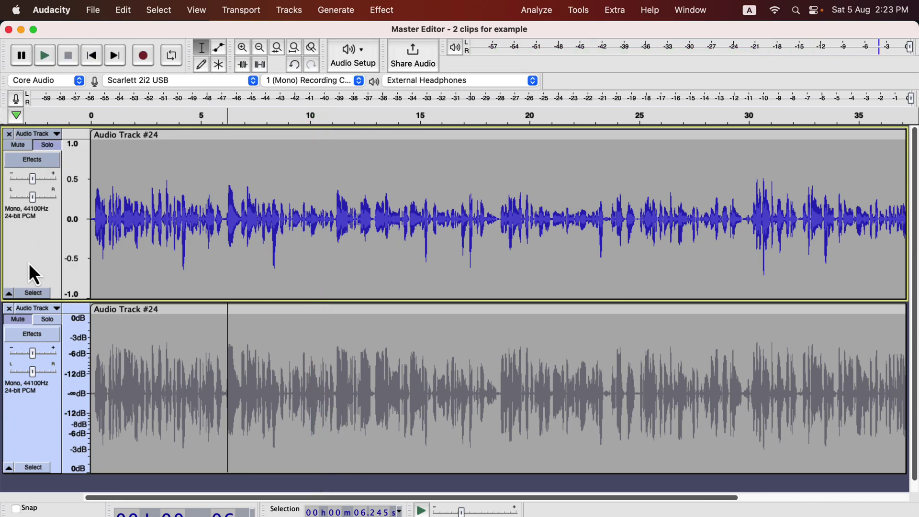
{"action": "left_click", "coordinate": [48, 318]}
{"action": "key", "text": "space"}
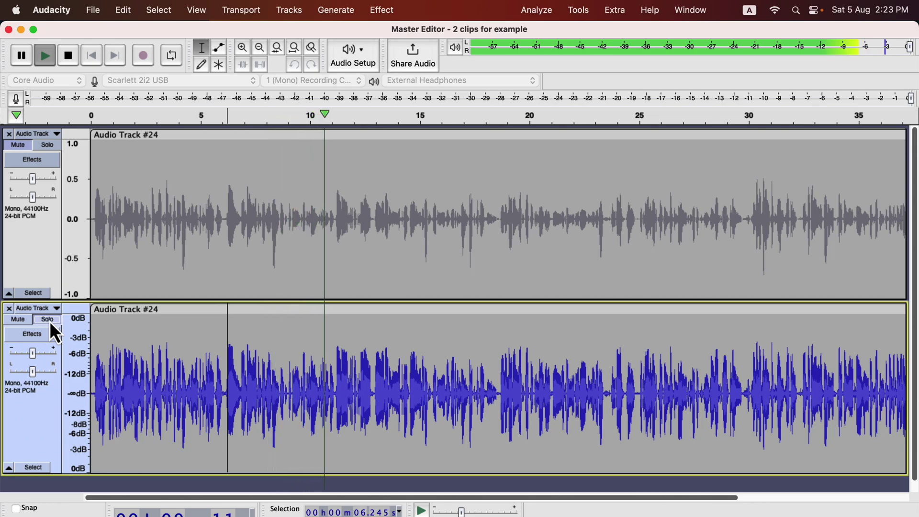
{"action": "key", "text": "space"}
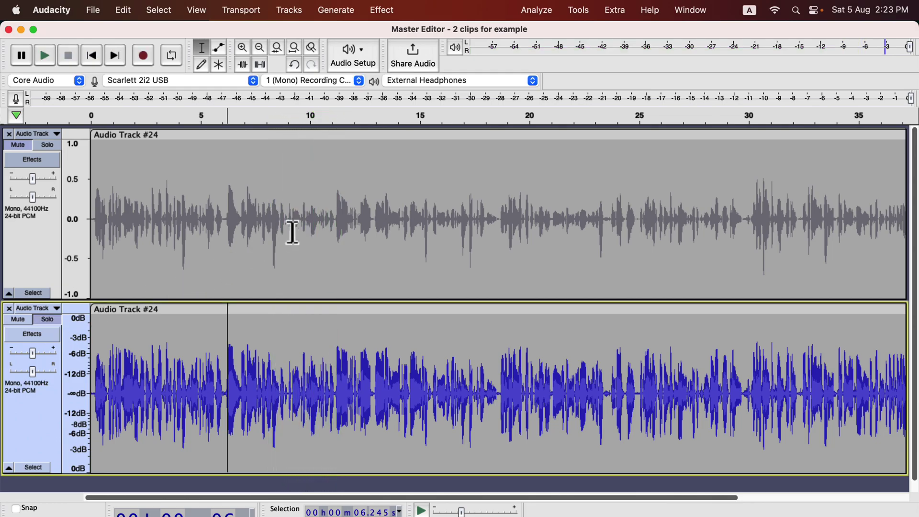
Repeat the solo A/B comparison from about 8.5 s, ending with the processed track soloed.
{"action": "left_click", "coordinate": [278, 217]}
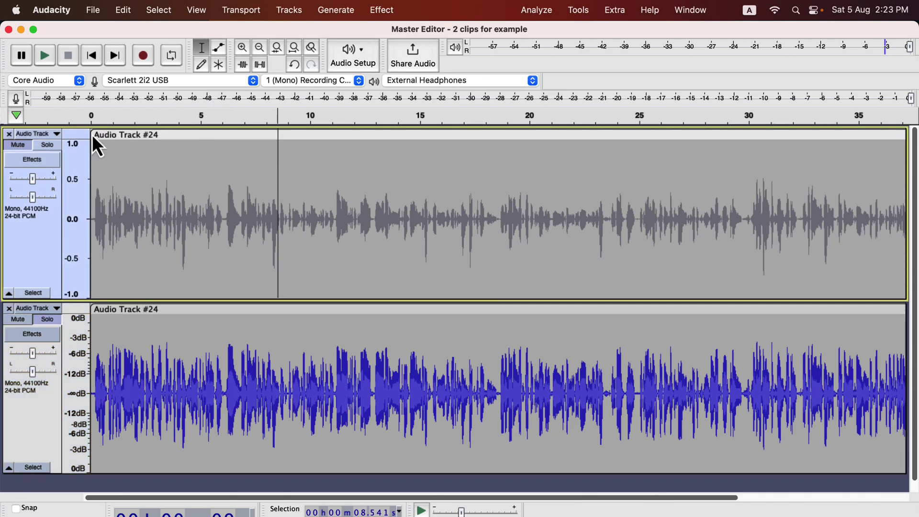
{"action": "left_click", "coordinate": [53, 145]}
{"action": "key", "text": "space"}
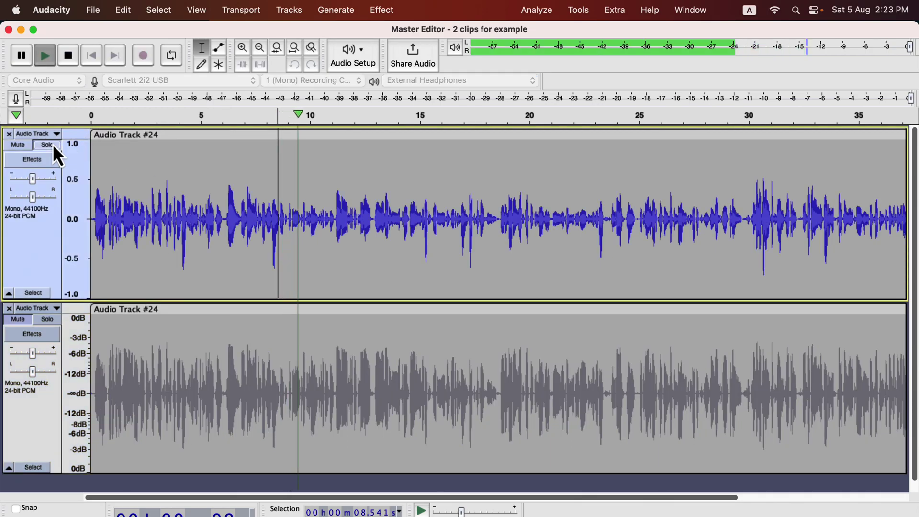
{"action": "key", "text": "space"}
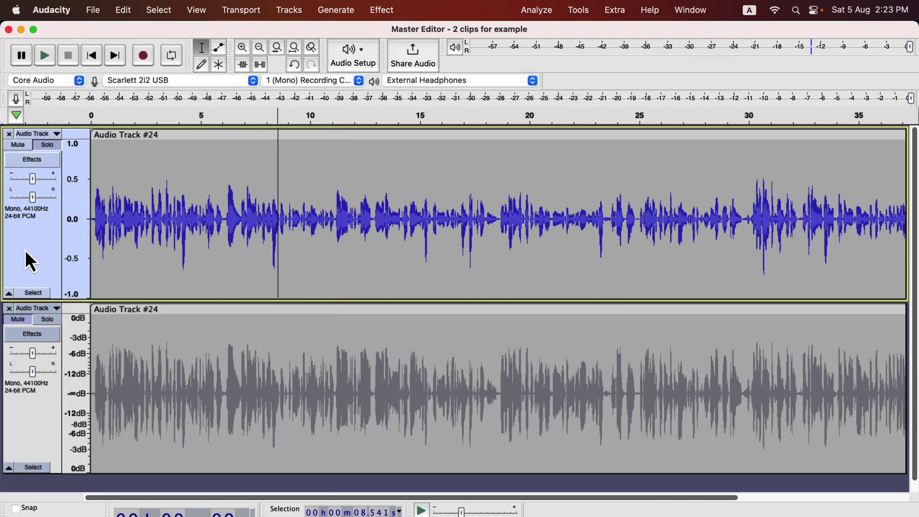
{"action": "left_click", "coordinate": [50, 319]}
{"action": "key", "text": "space"}
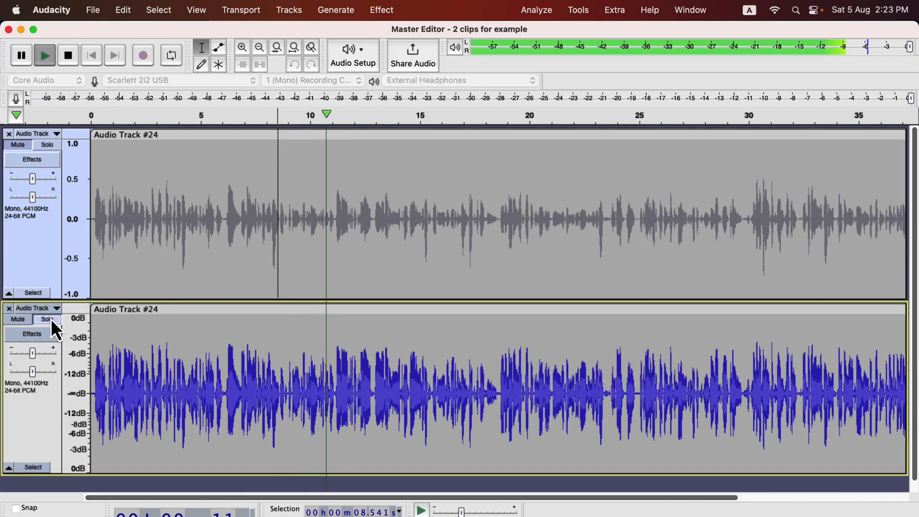
{"action": "key", "text": "space"}
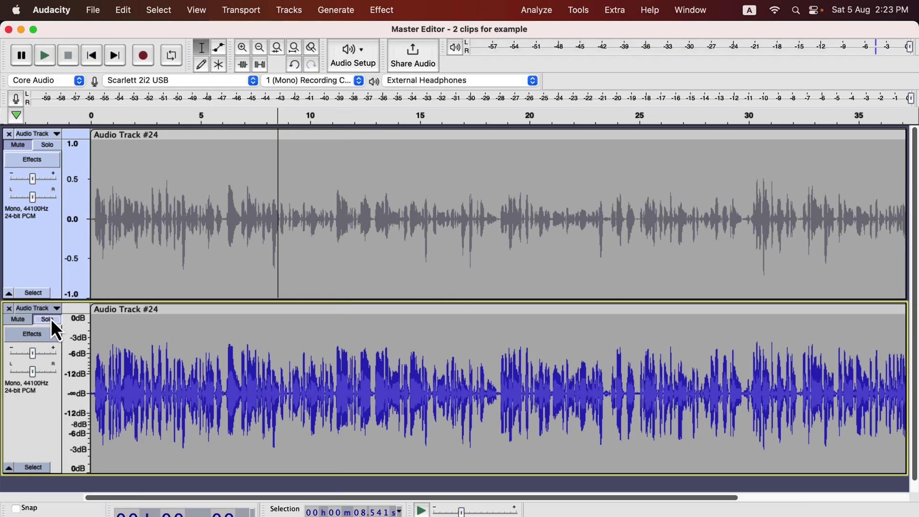